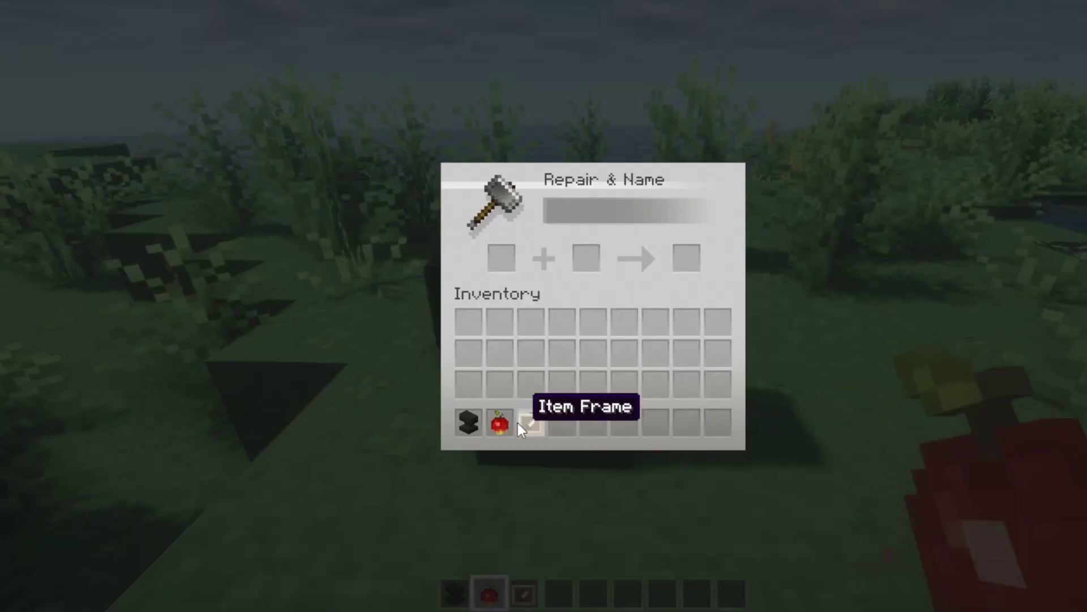
Rename the apple to Apple_0 in the anvil and move it back to the hotbar
left_click(502, 434)
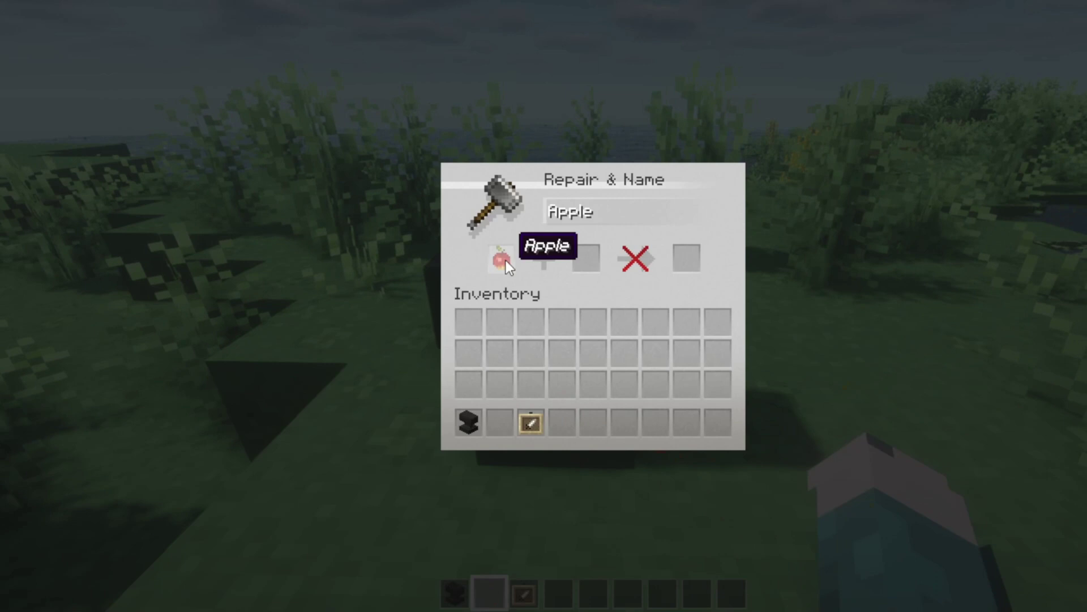
type("_0")
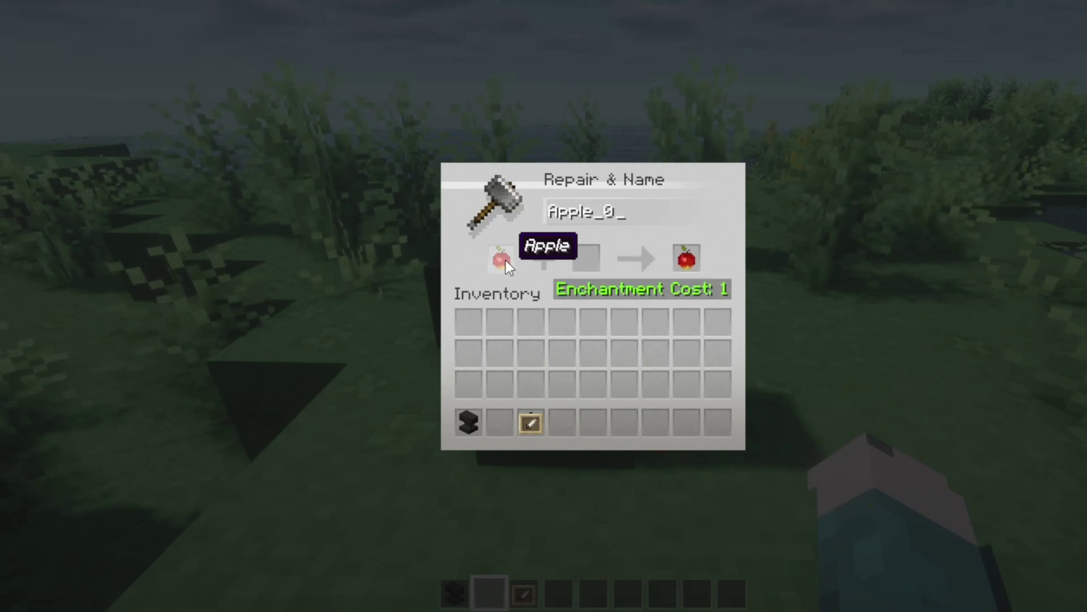
left_click(689, 260)
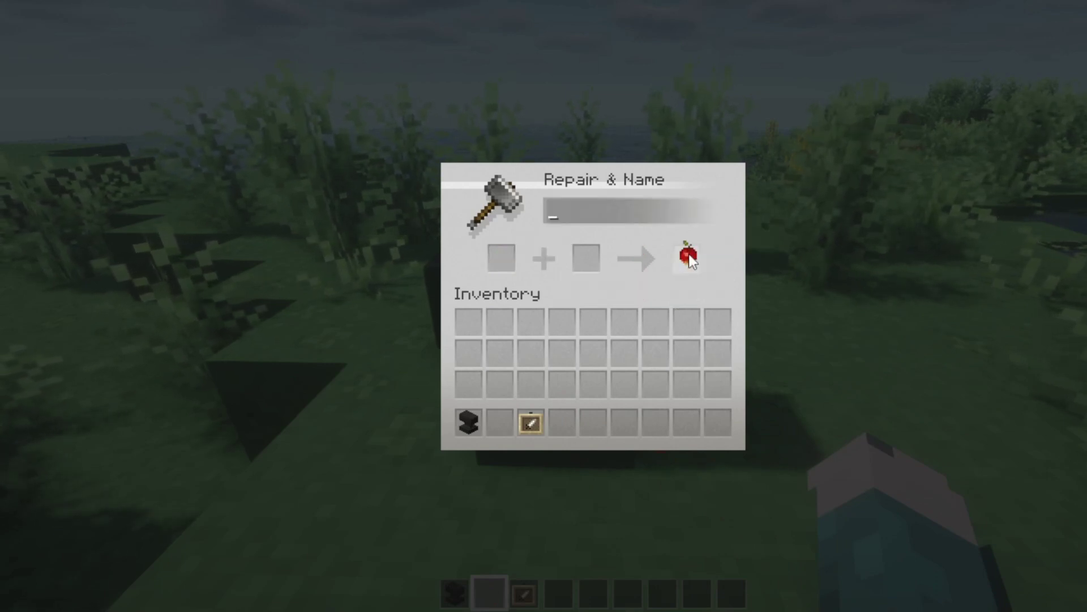
left_click(505, 421)
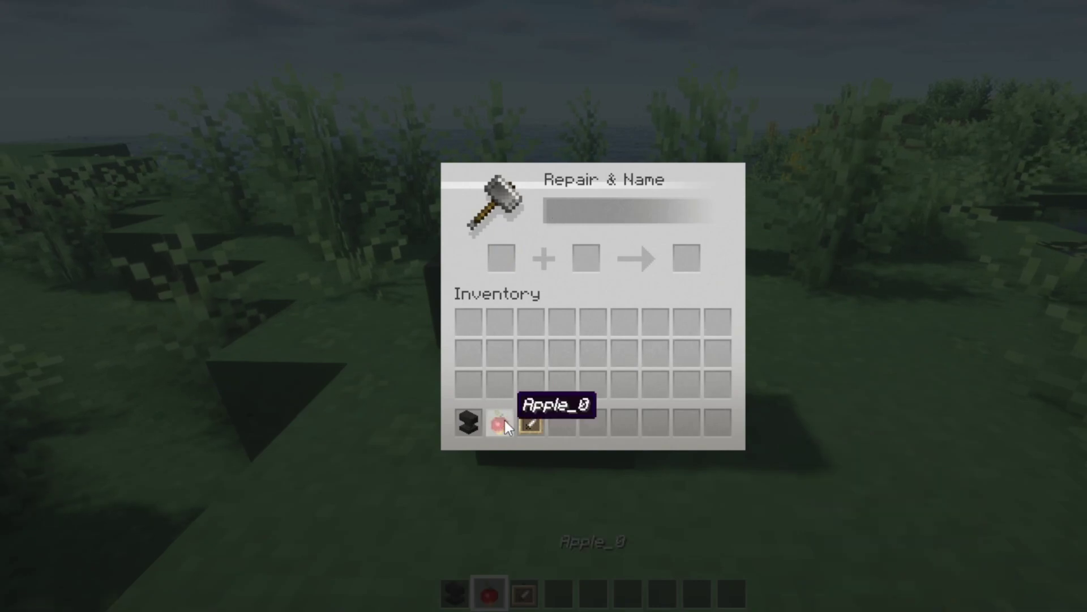
Drop Apple_0 on the ground, where it still shows the ordinary apple texture
key("Escape")
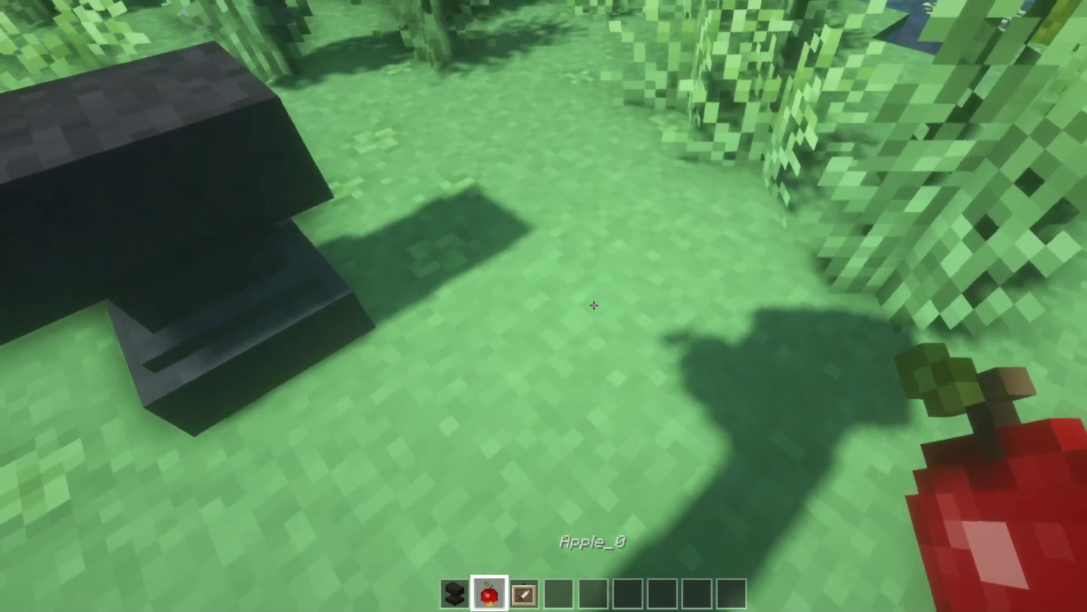
key("q")
left_click(594, 304)
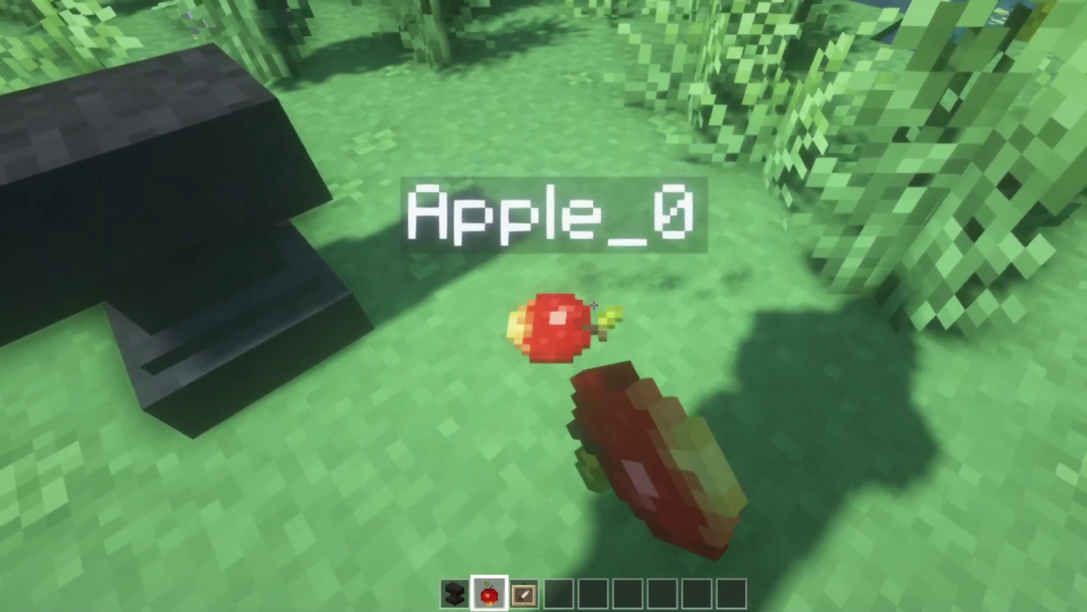
left_click(593, 304)
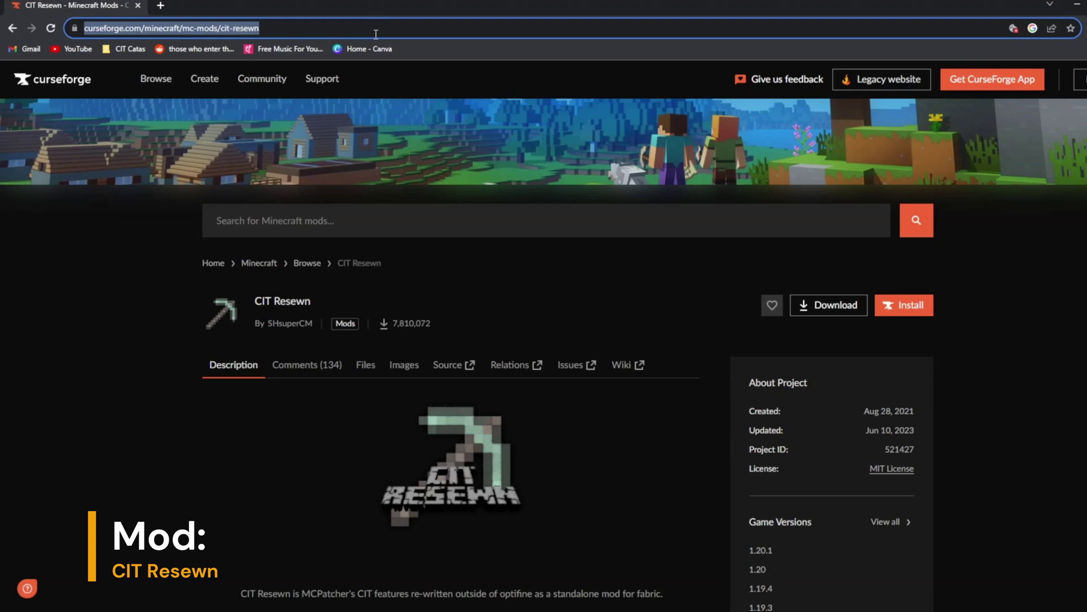
Filter CIT Resewn files to Minecraft 1.20.1 and open the v1.1.3+1.20 build
left_click(366, 121)
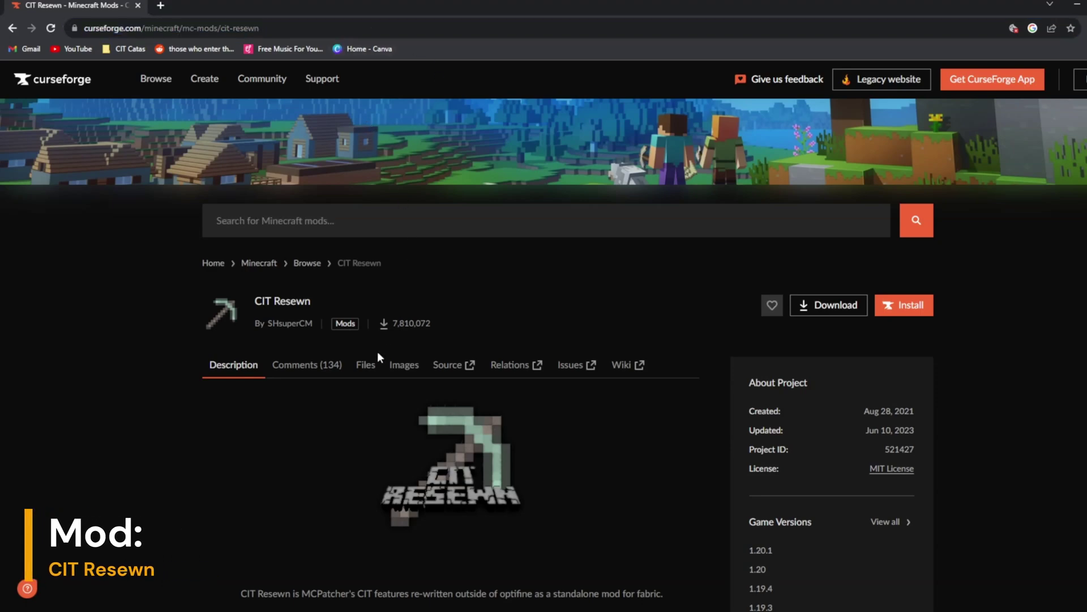
scroll(379, 357, "down", 1)
left_click(367, 310)
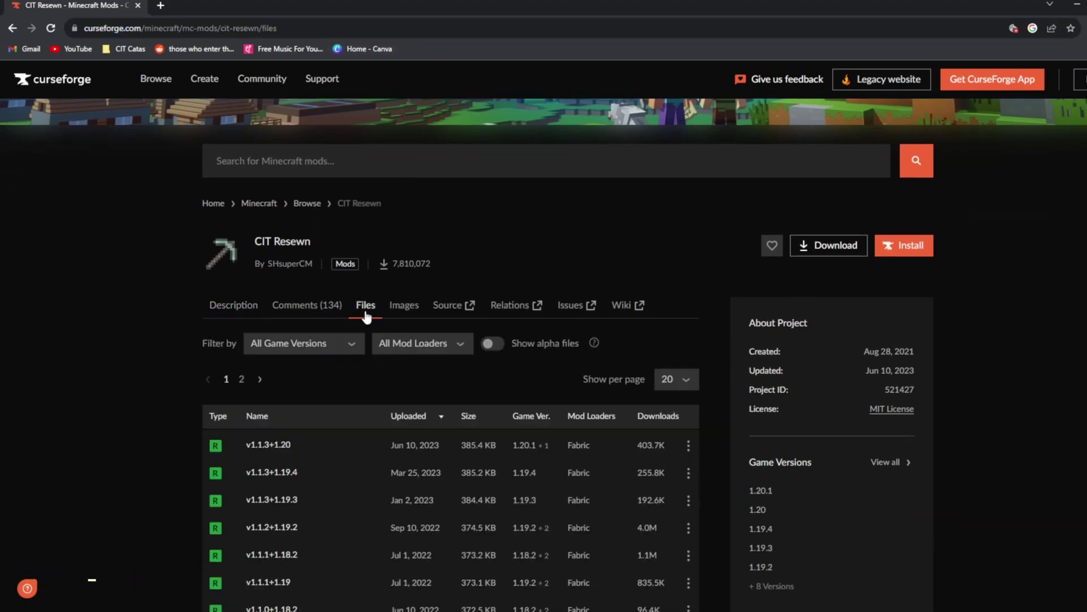
scroll(365, 316, "down", 2)
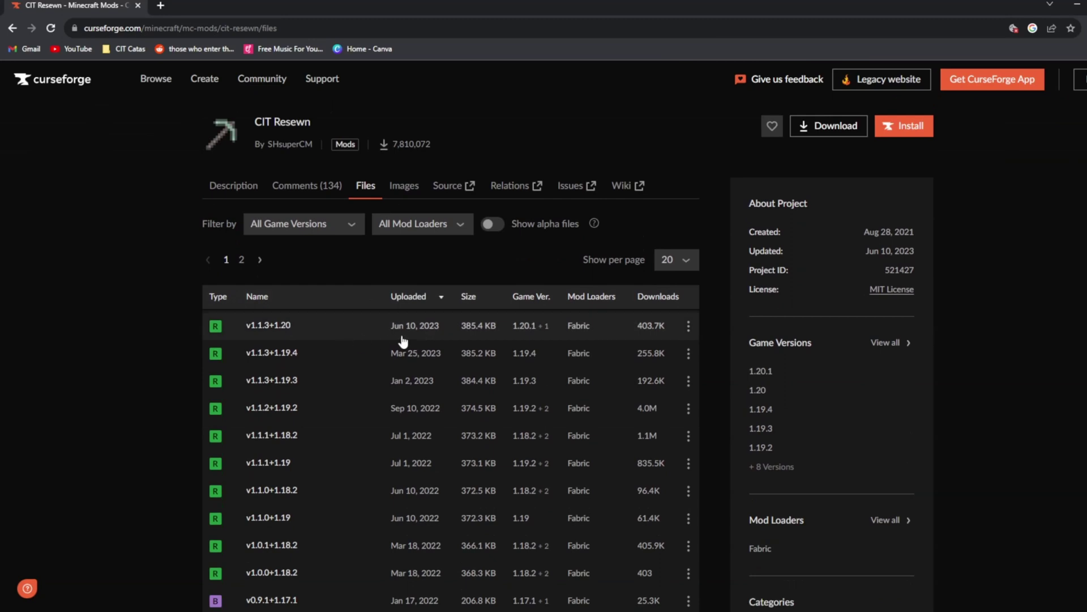
left_click(316, 227)
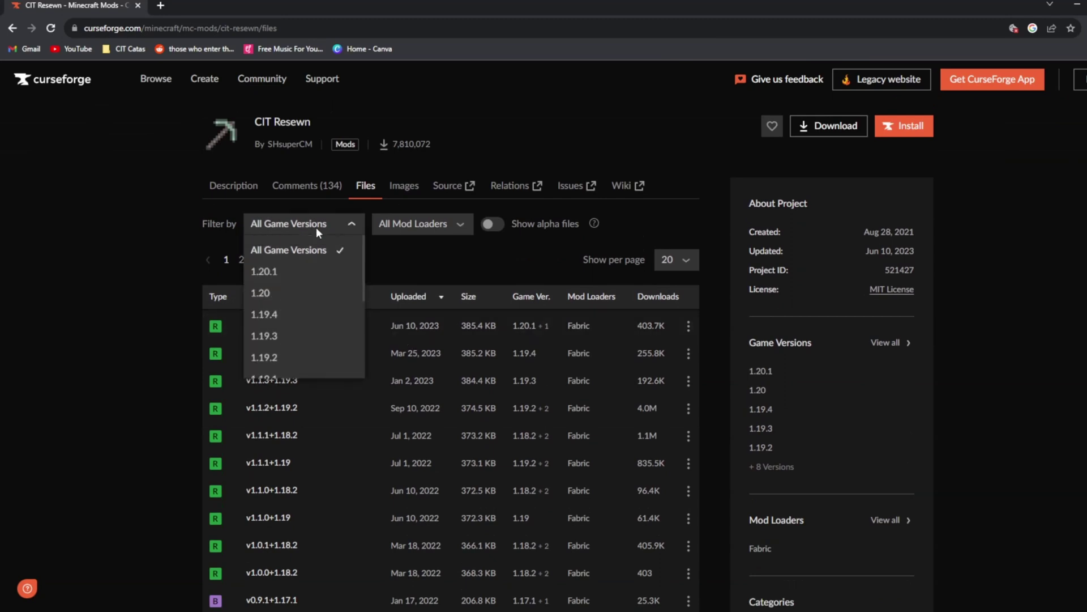
left_click(291, 274)
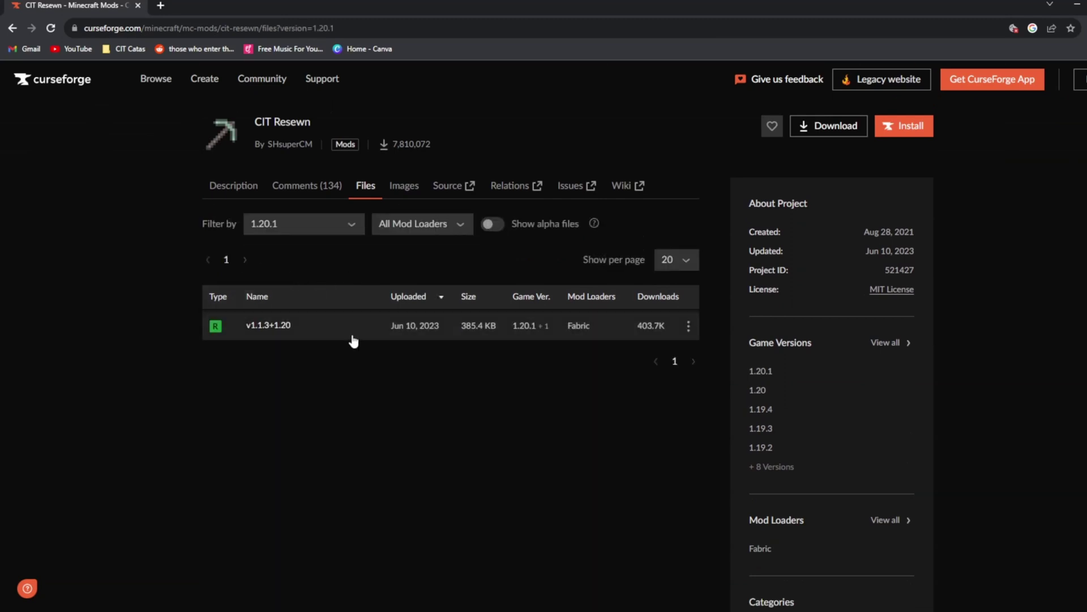
left_click(310, 336)
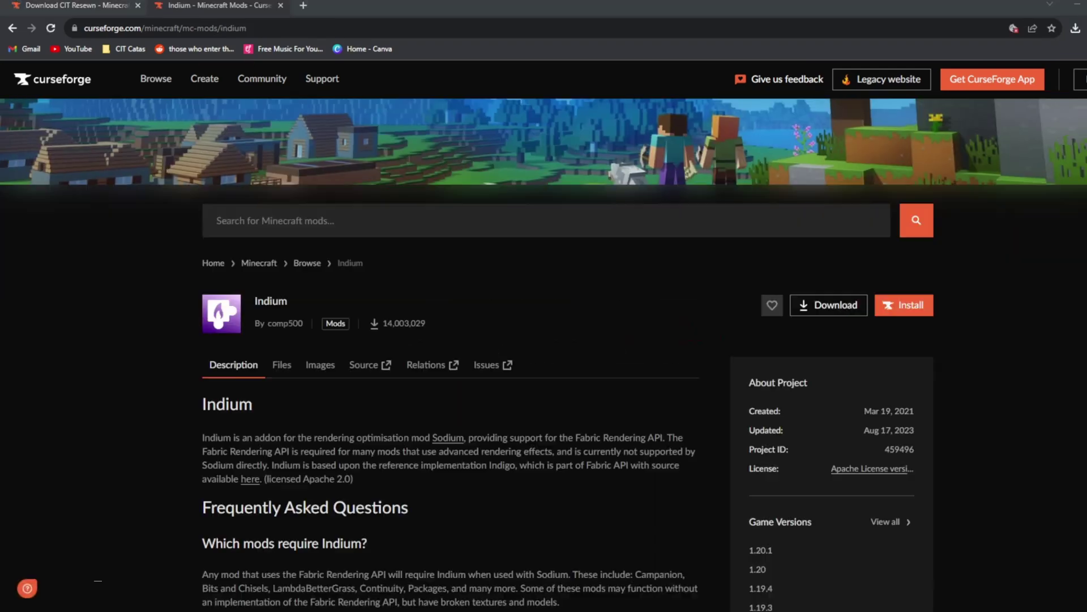
Filter Indium files to 1.20.1 and download the Indium 1.0.25 jar
left_click(284, 365)
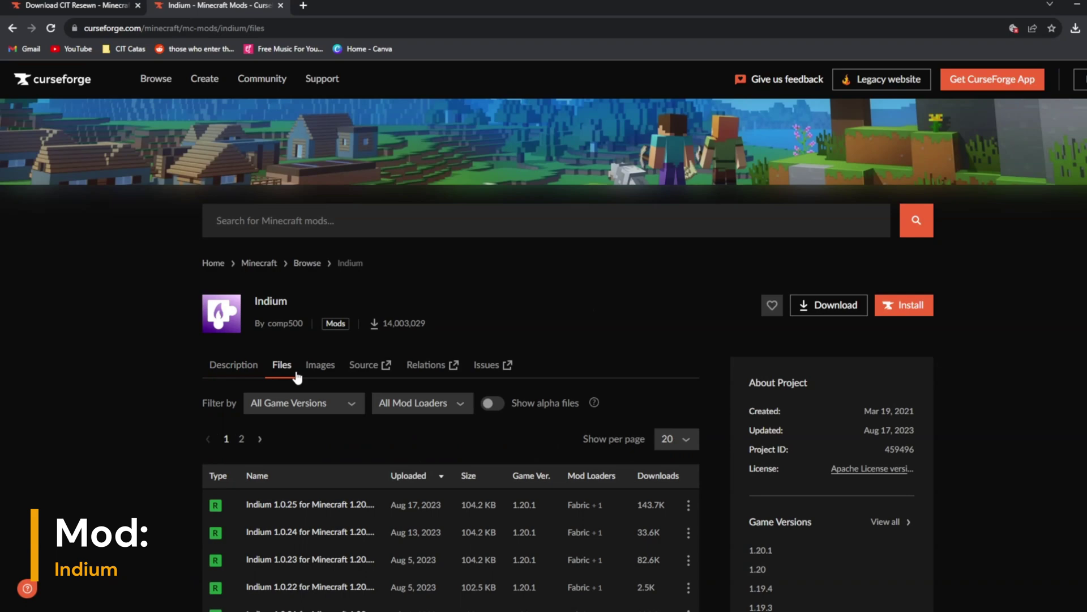
scroll(323, 357, "down", 1)
left_click(329, 347)
left_click(286, 387)
scroll(286, 399, "down", 1)
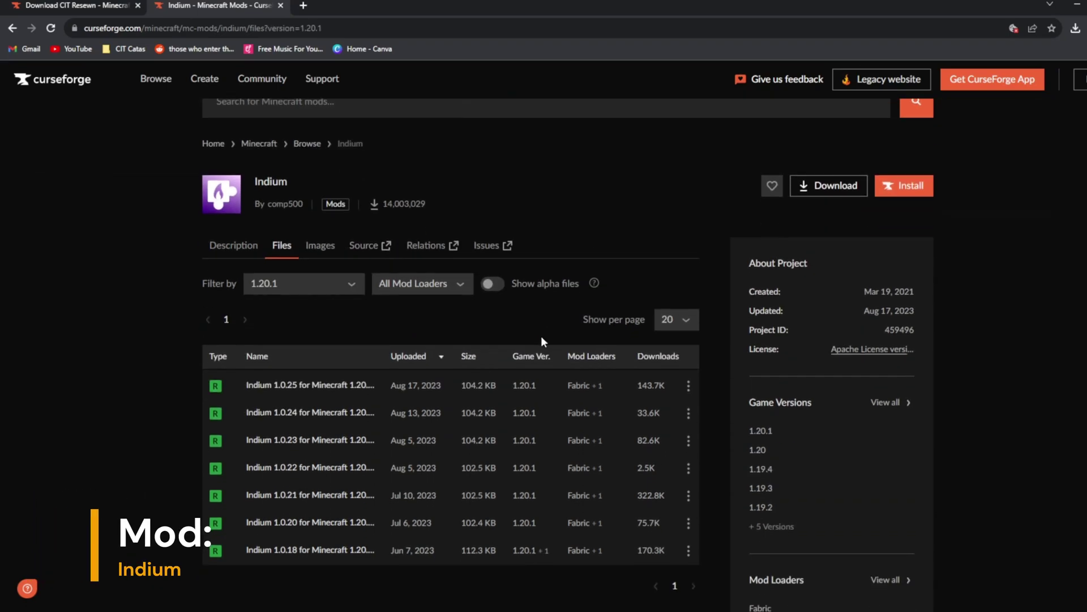
left_click(356, 384)
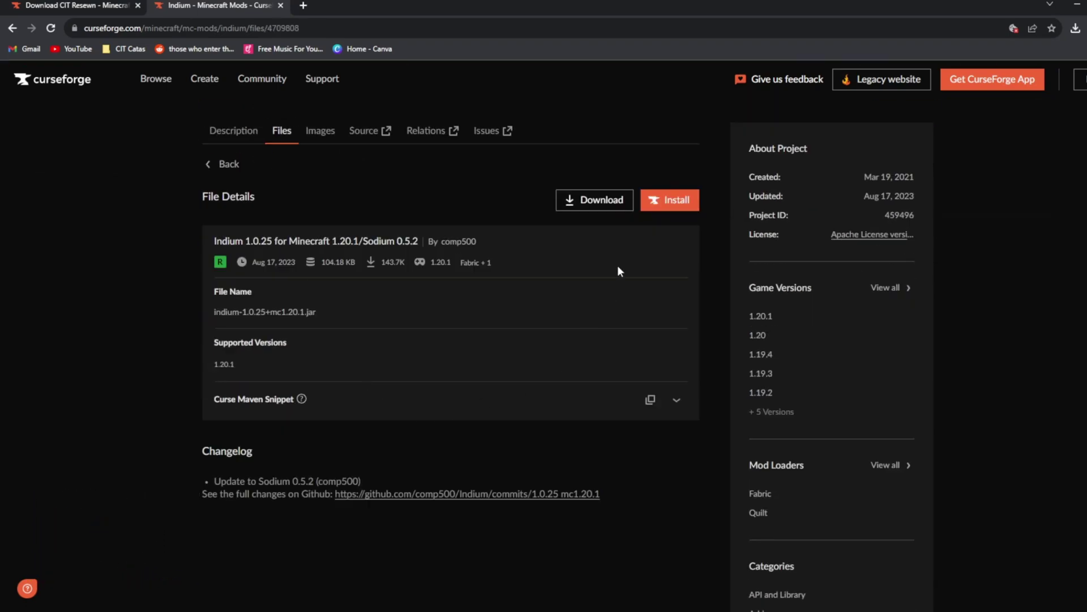
left_click(595, 200)
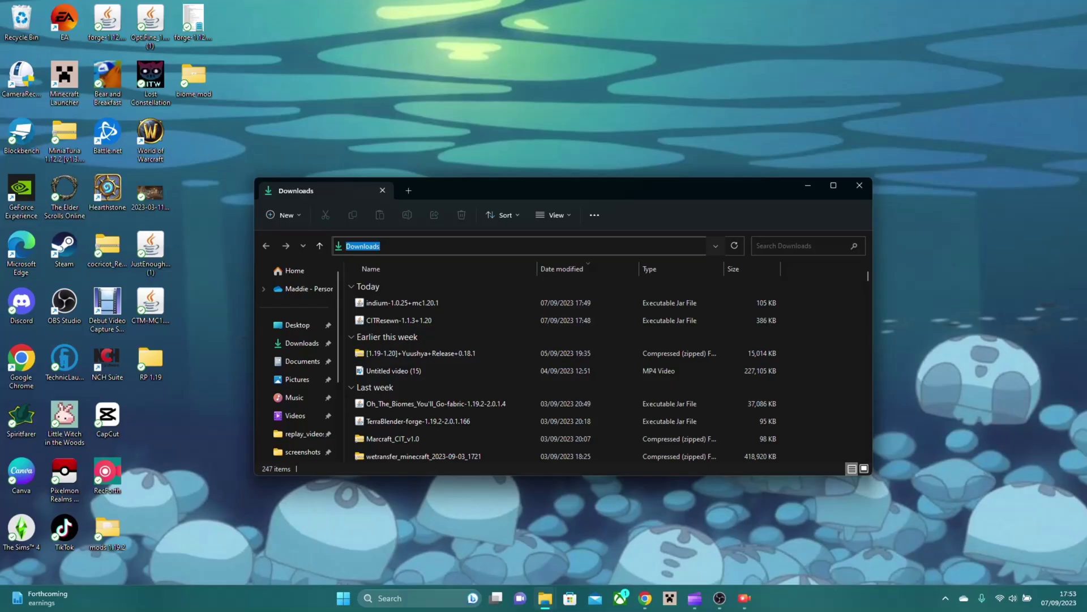
Select the downloaded CIT Resewn jar in the Downloads folder
left_click(399, 320)
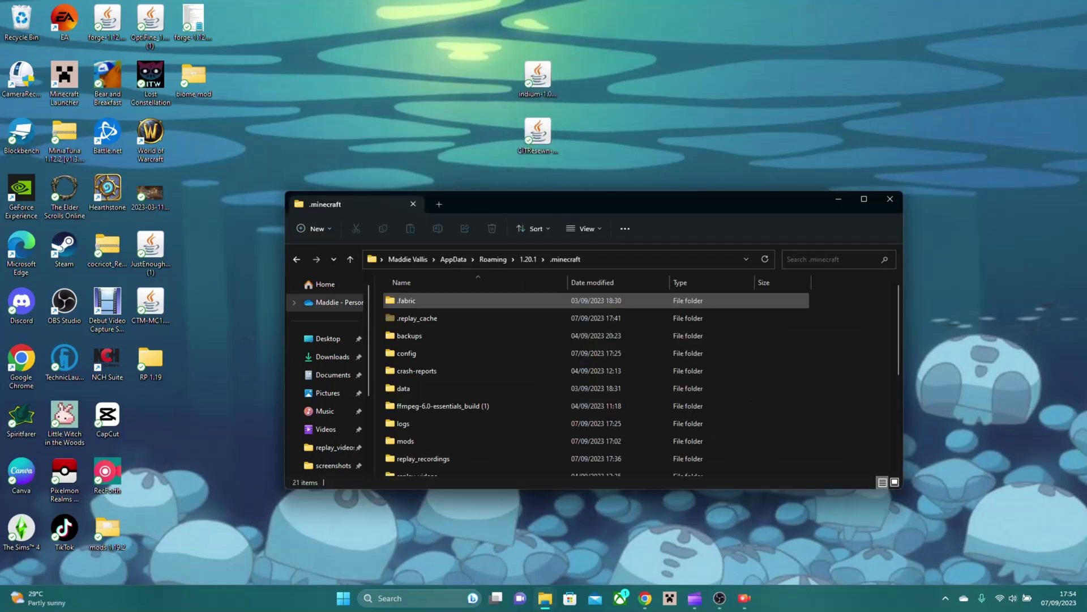
Open the mods folder and drag the Indium and CIT Resewn jars into it
double_click(406, 442)
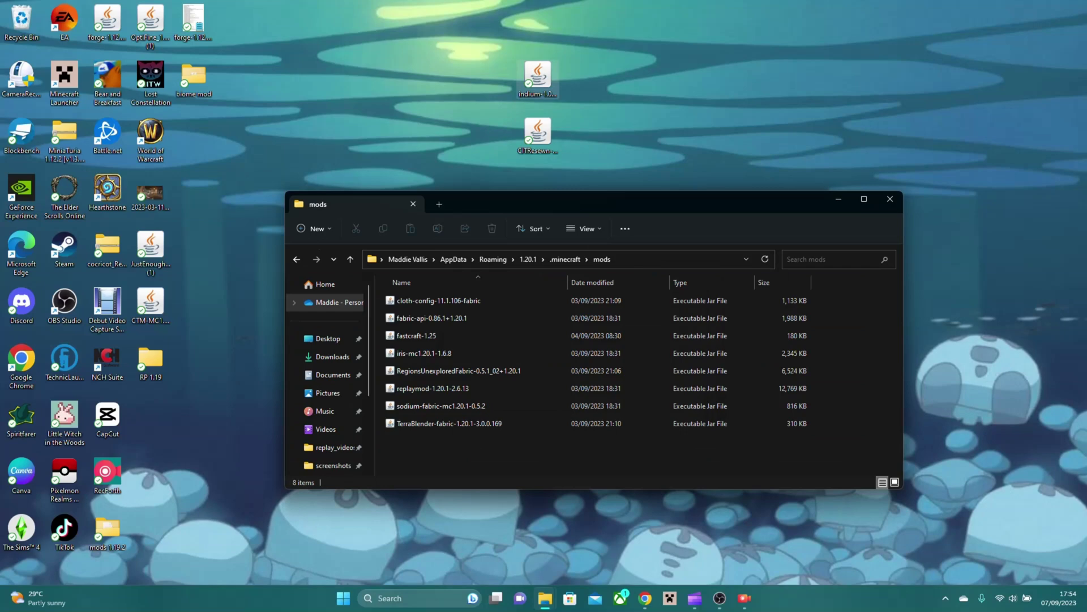
left_click_drag(538, 78, 538, 110)
left_click_drag(552, 449, 553, 449)
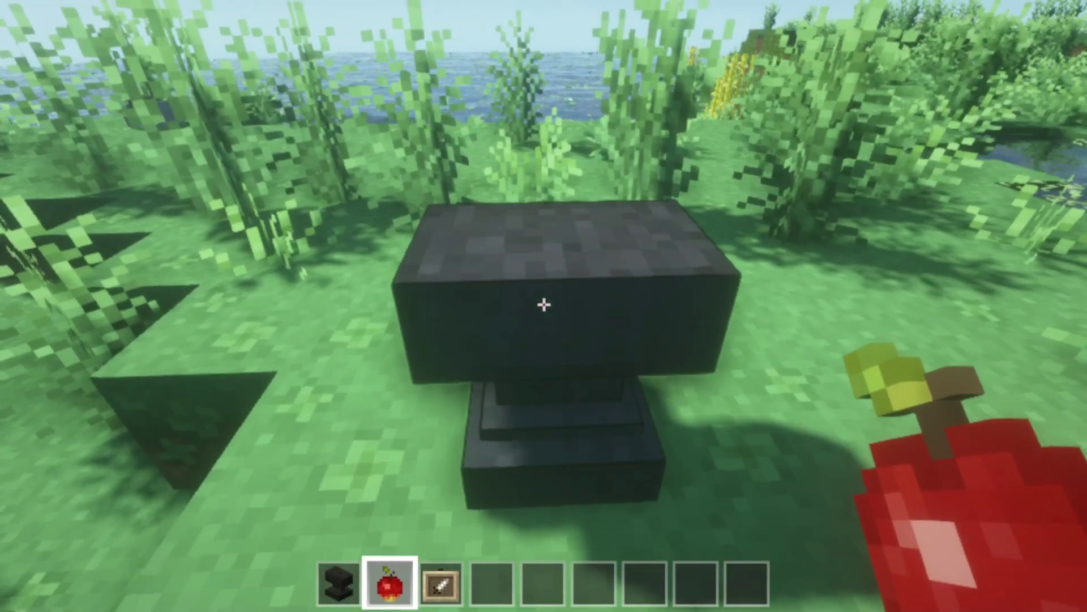
Rename another apple to Apple_0 and place it to see the large red apple texture
right_click(544, 306)
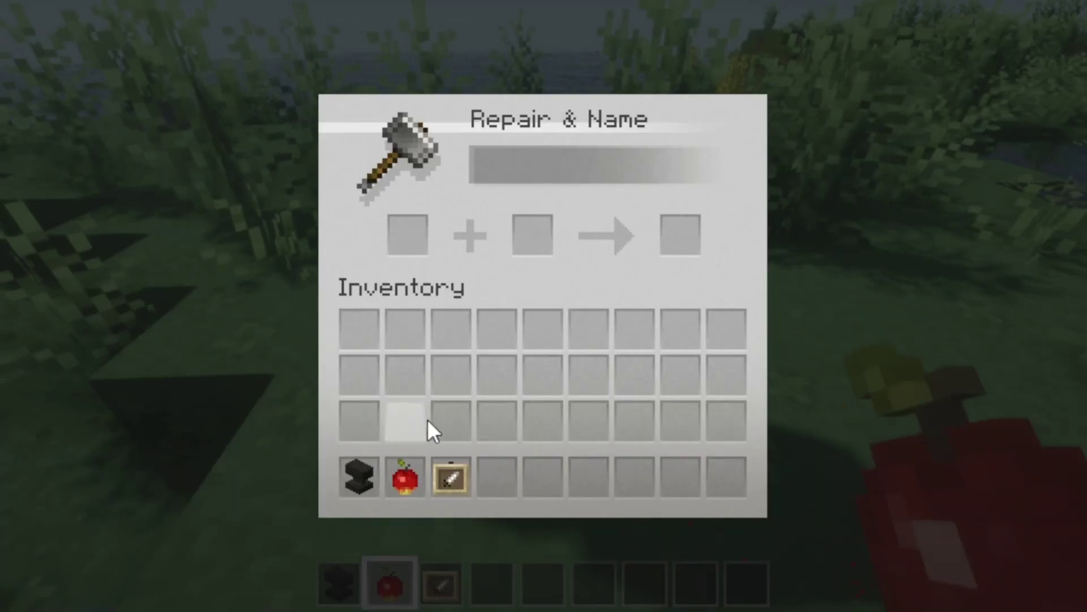
left_click(406, 476)
left_click(426, 244)
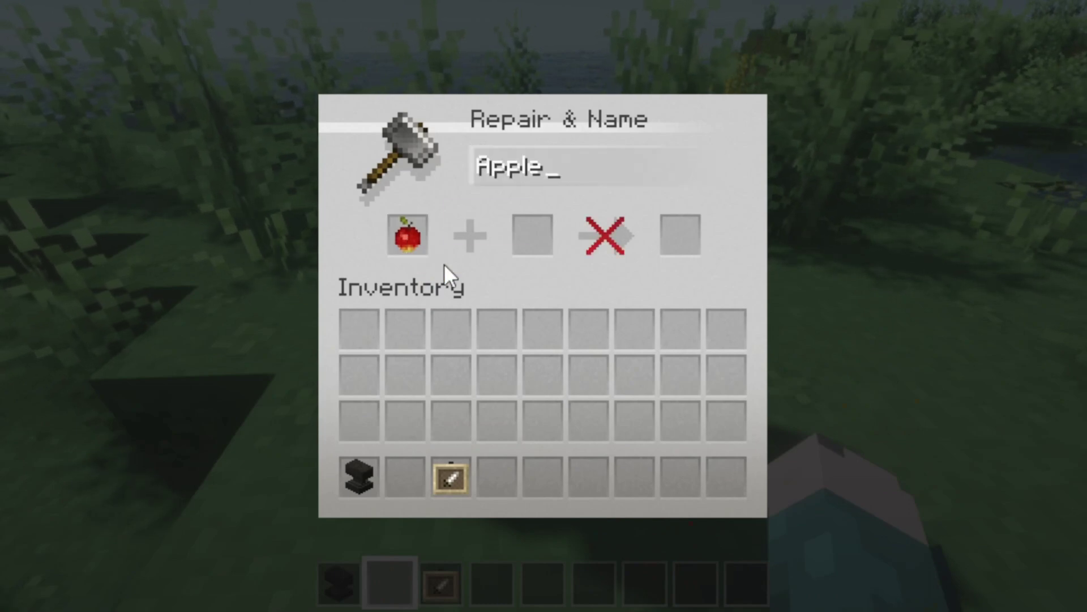
type("_0")
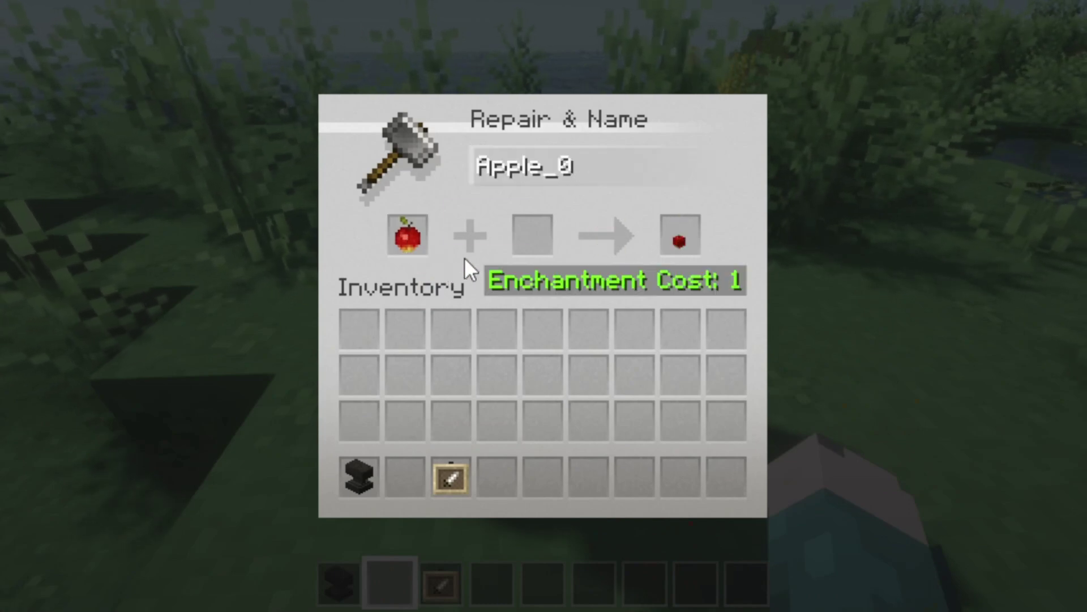
left_click(685, 247)
left_click(408, 476)
key("Escape")
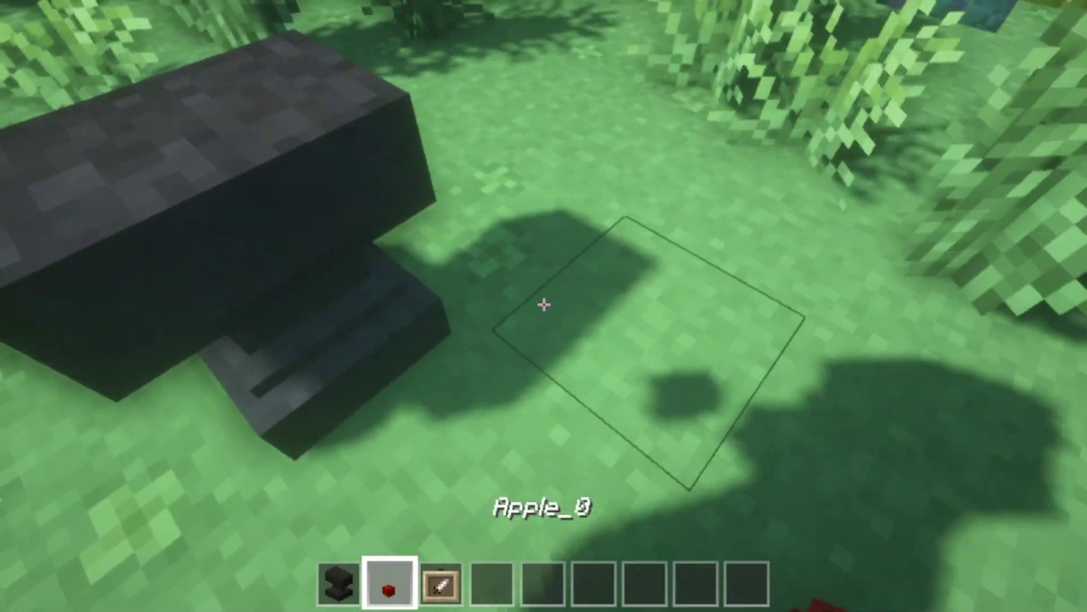
right_click(544, 304)
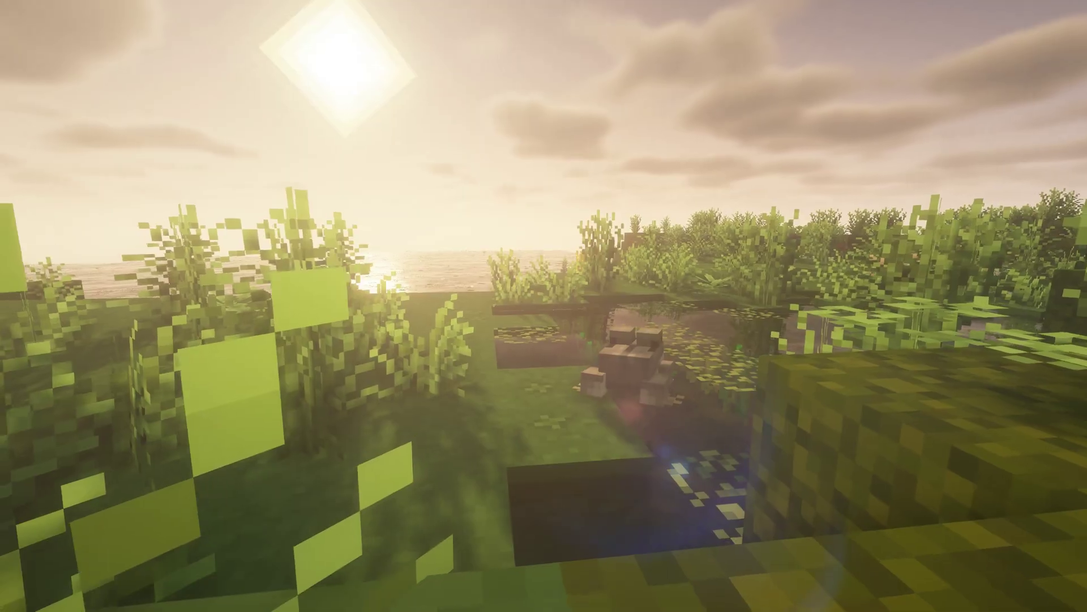